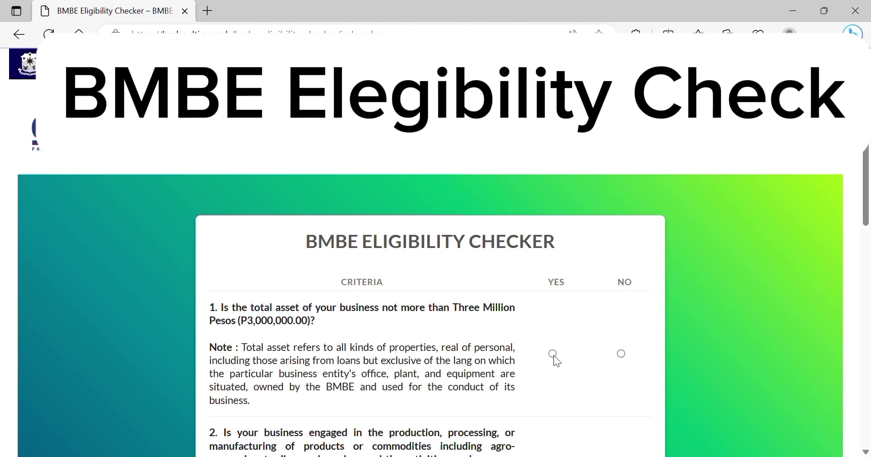
Answer Yes to eligibility question 1: total assets not exceeding ₱3,000,000.00.
left_click(866, 453)
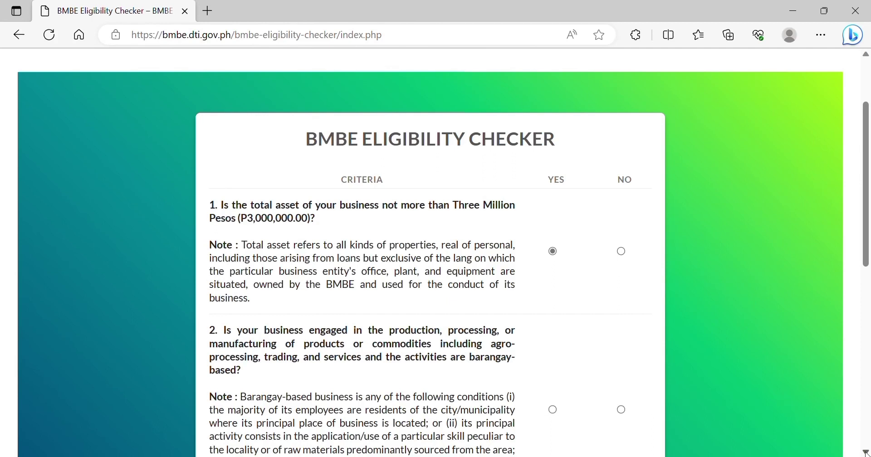
Answer Yes to the barangay-based business question and No to the next two questions.
left_click(866, 453)
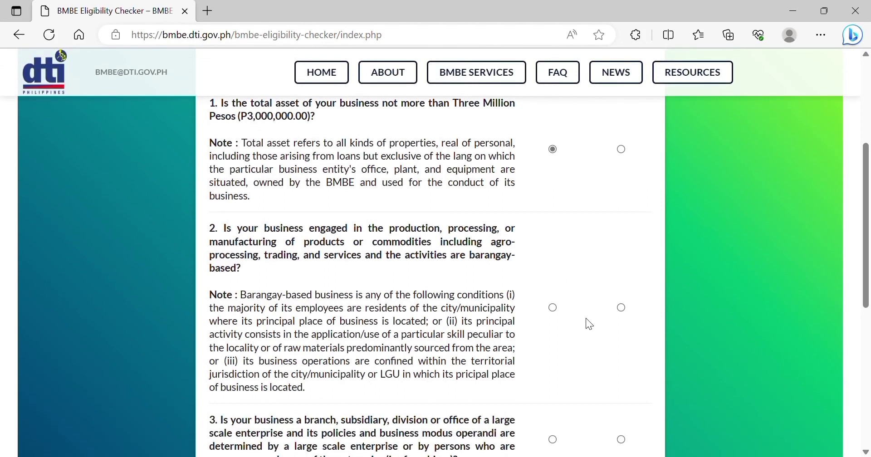
left_click(553, 309)
left_click(866, 453)
left_click(867, 453)
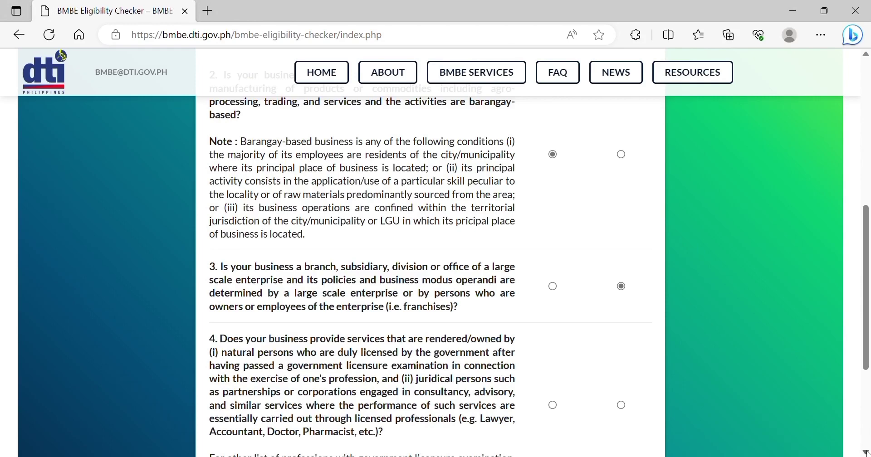
scroll(867, 449, "down", 3)
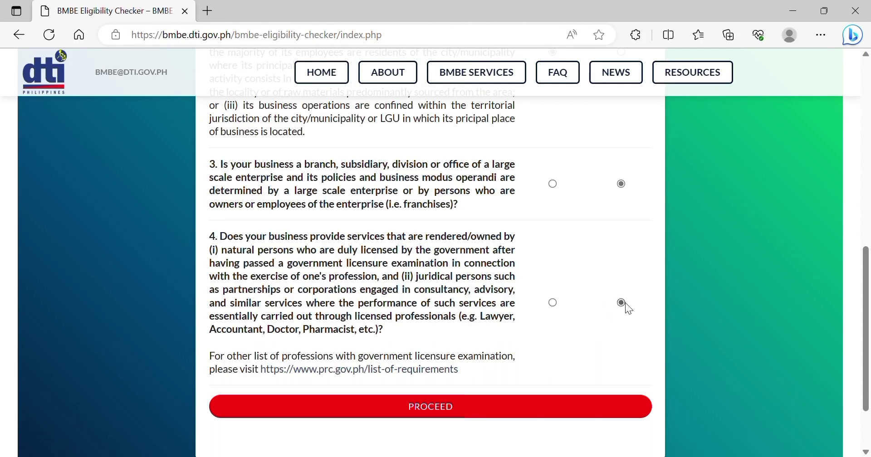
Proceed past eligibility, then fill both email fields with the saved business email and submit.
left_click(445, 414)
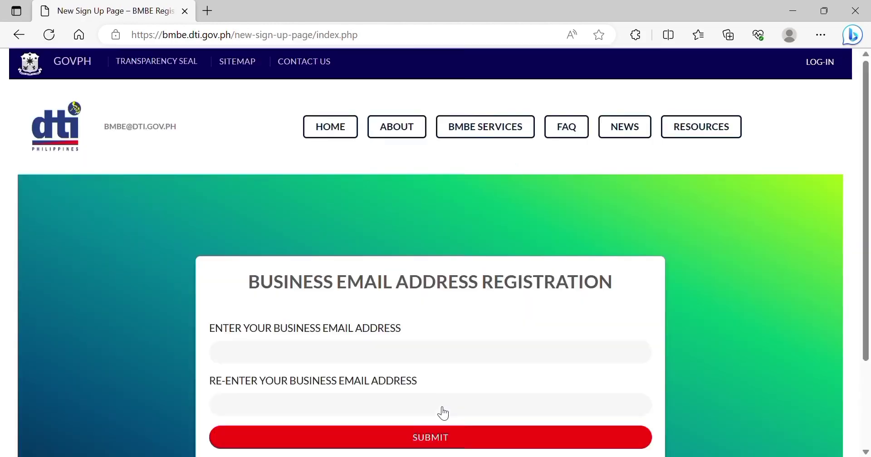
left_click(328, 355)
key("Down")
key("Return")
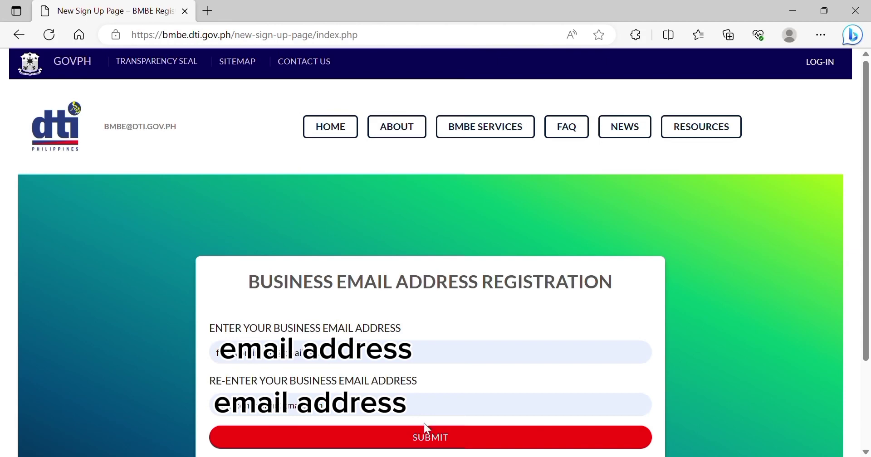
left_click(444, 443)
left_click(866, 452)
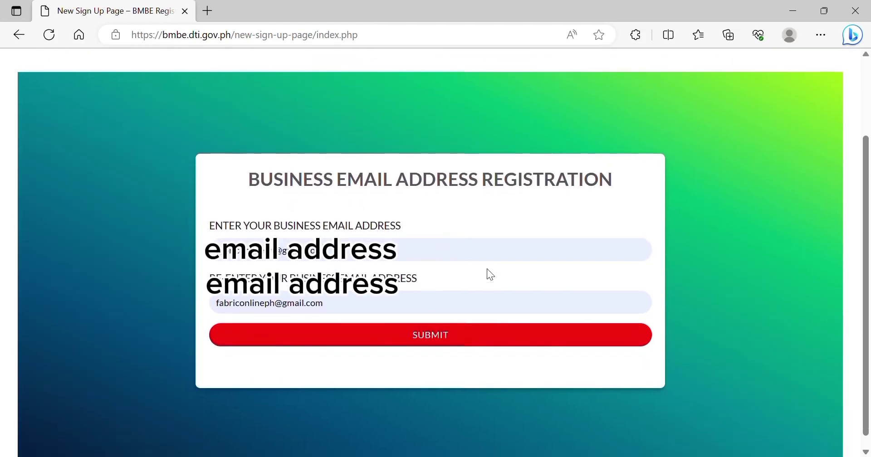
left_click(430, 338)
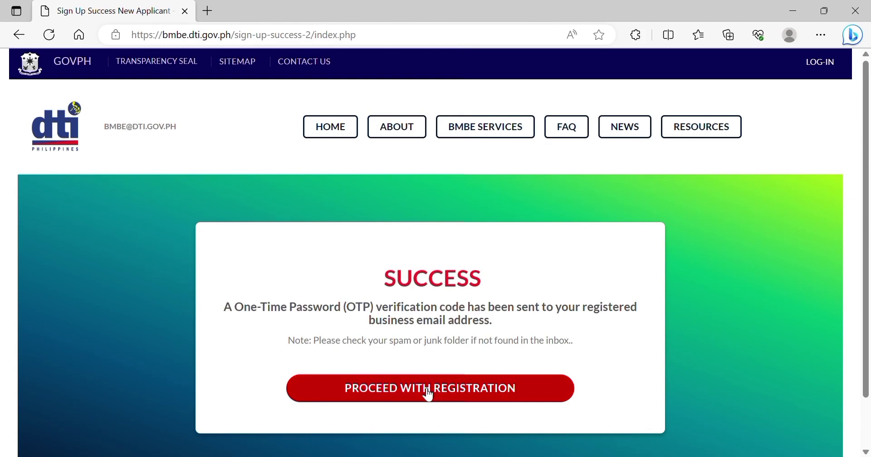
Enter and submit the emailed one-time verification code.
left_click(428, 388)
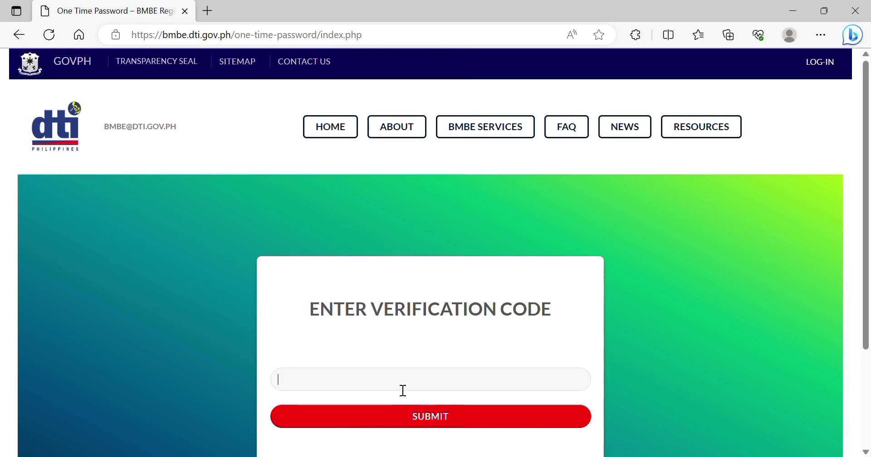
type("•••4•")
left_click(421, 417)
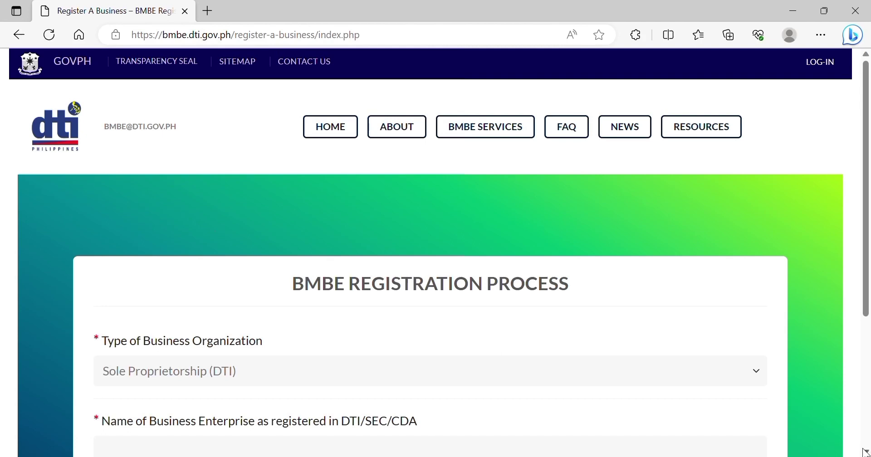
Enter FABRICONLINEPH ONLINE SHOP as the Name of Business Enterprise and continue.
scroll(865, 453, "down", 3)
scroll(865, 453, "down", 1)
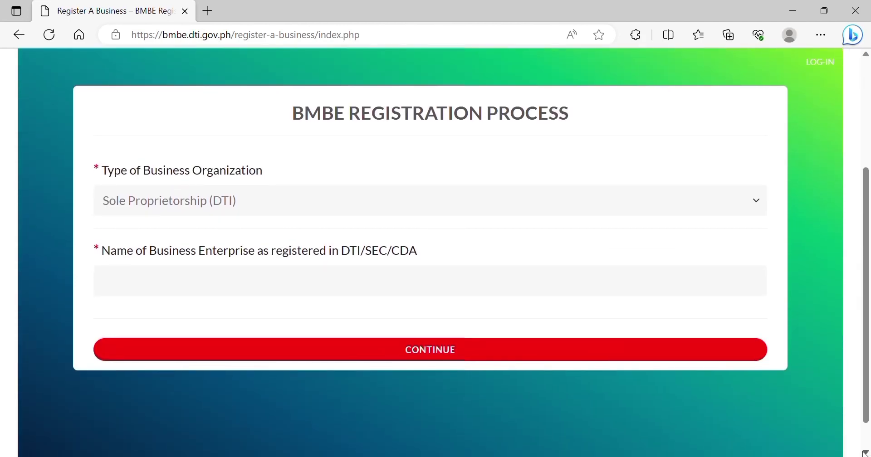
left_click(530, 289)
type("FABRI")
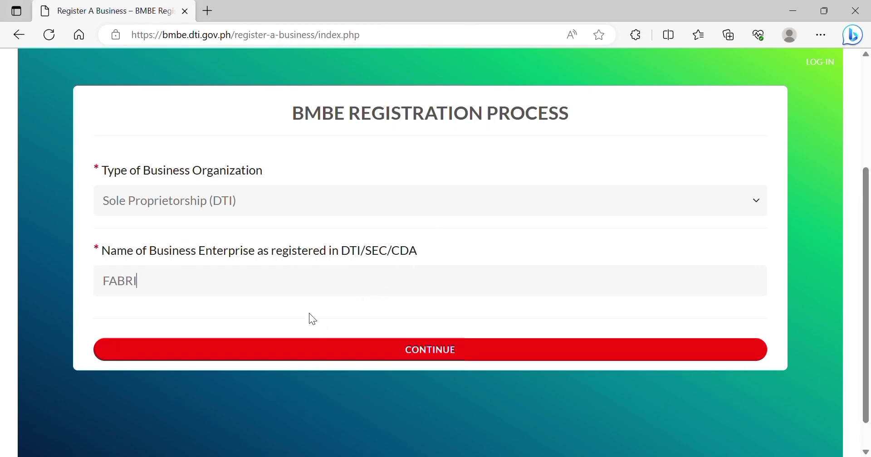
type("CONLINEPH")
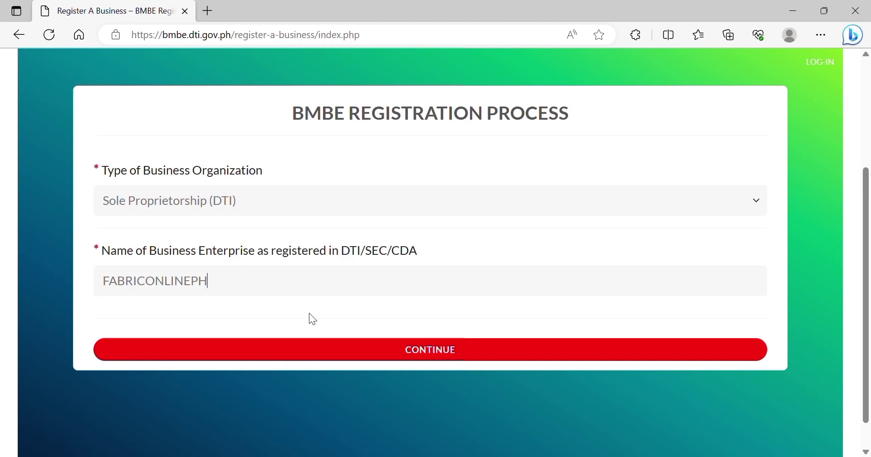
type(" ONLINE SHOP")
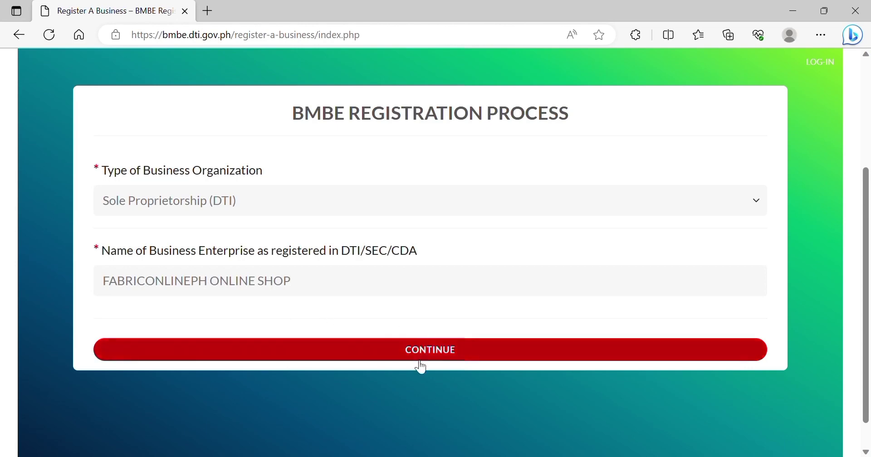
left_click(439, 356)
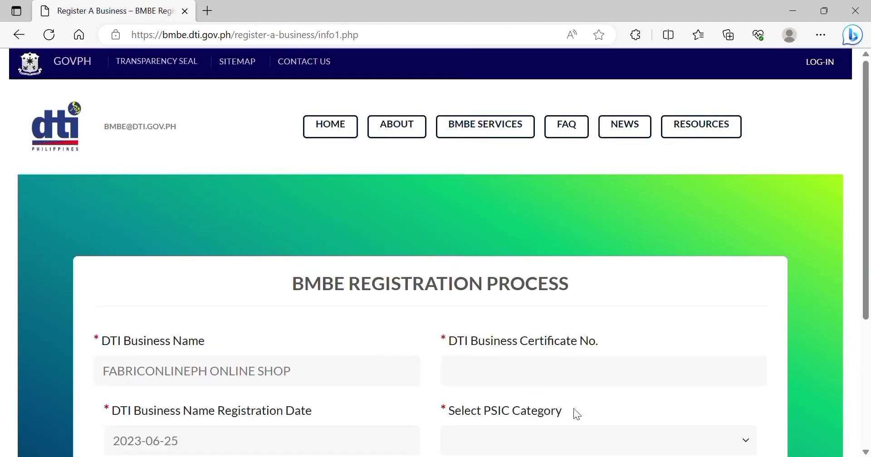
Enter the DTI business name certificate number.
left_click(597, 386)
scroll(867, 452, "down", 2)
scroll(867, 451, "down", 1)
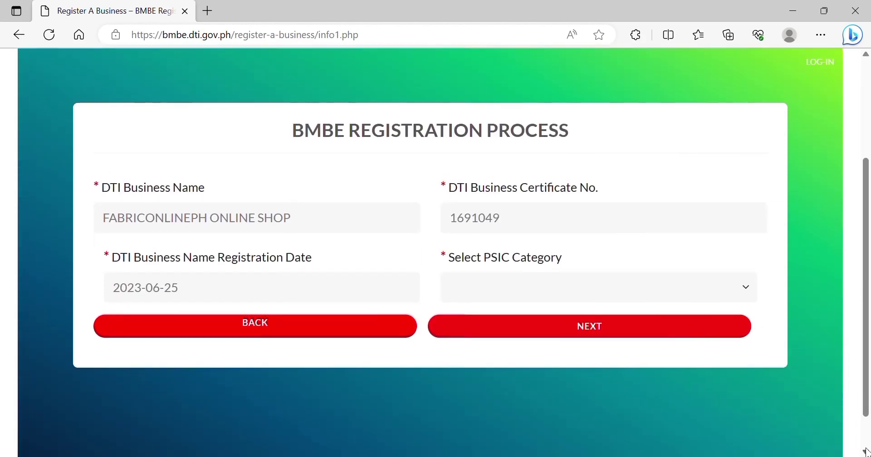
Set registration date to 2020-05-08 and PSIC category to Wholesale or Retail Trade, then continue.
left_click(294, 295)
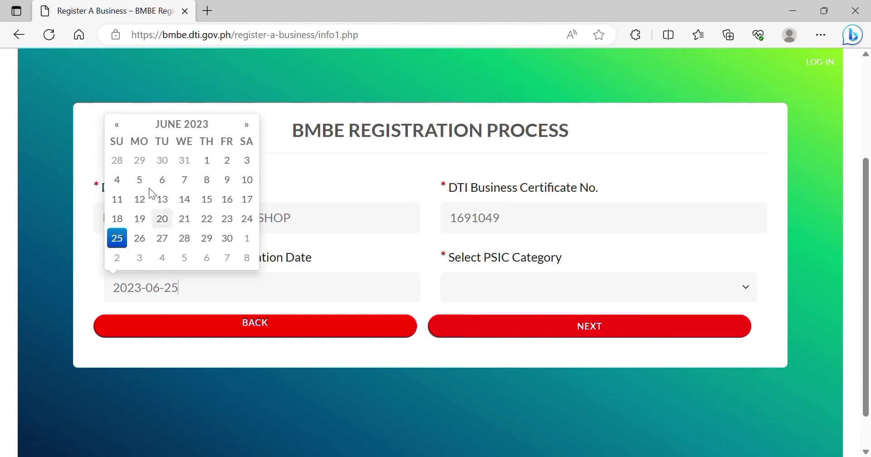
left_click(207, 134)
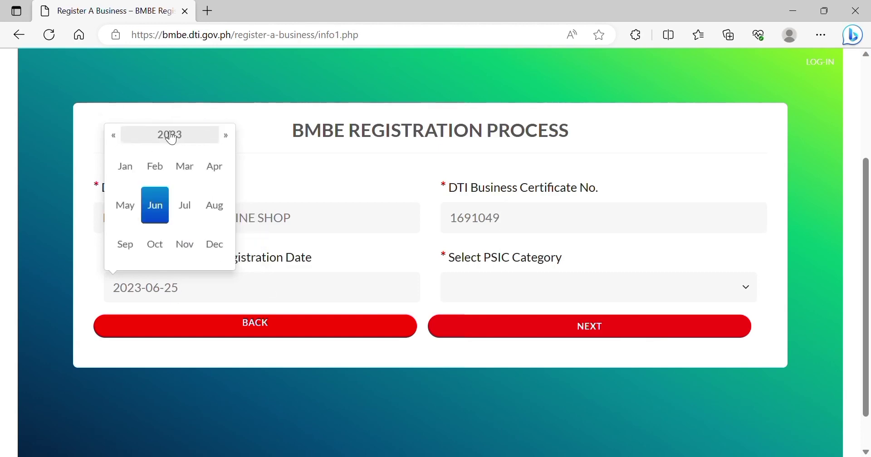
left_click(120, 142)
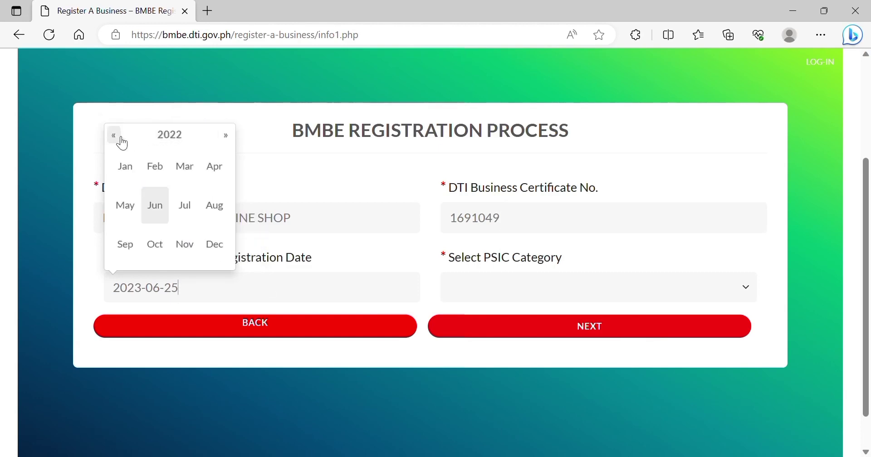
left_click(121, 141)
left_click(120, 142)
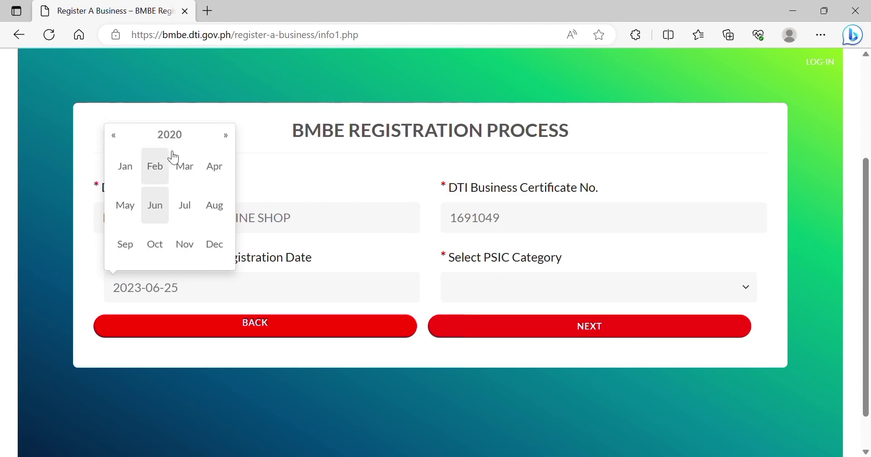
left_click(131, 208)
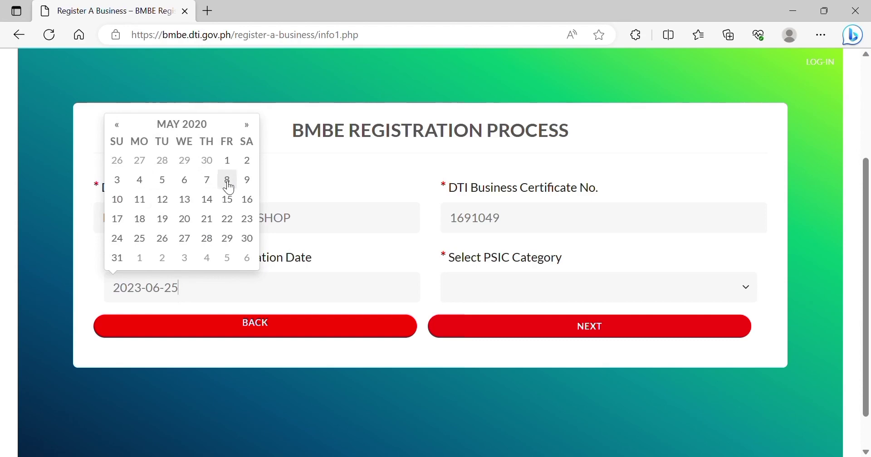
left_click(228, 182)
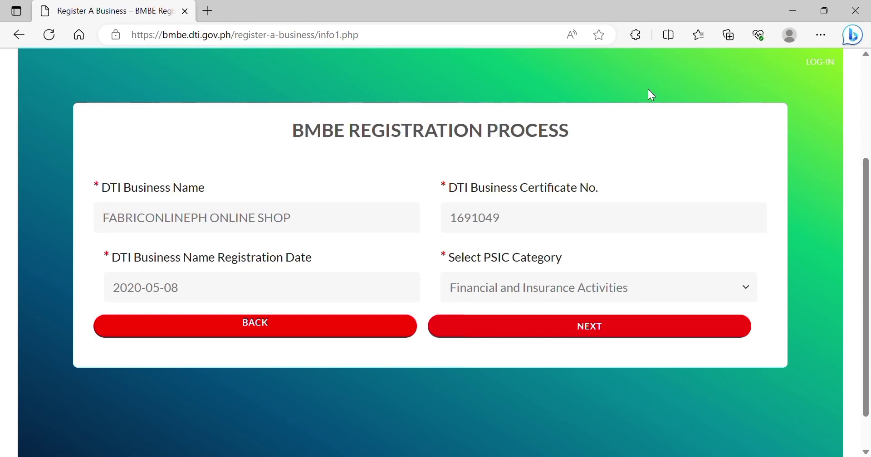
key("w")
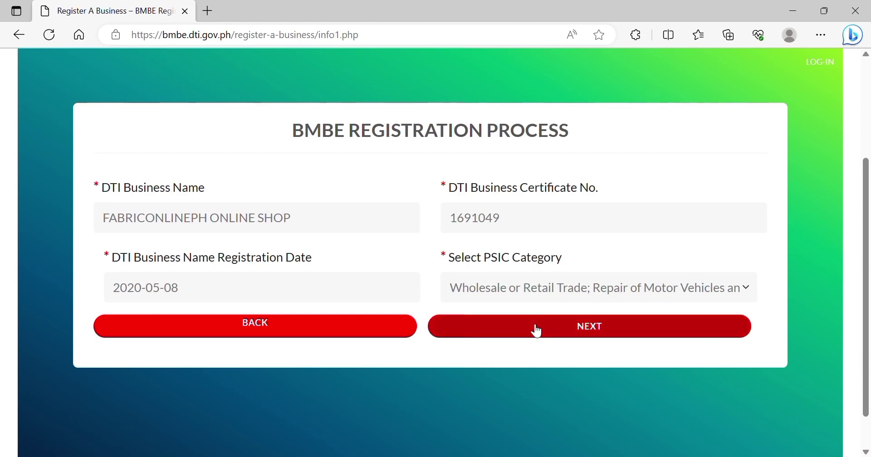
left_click(547, 338)
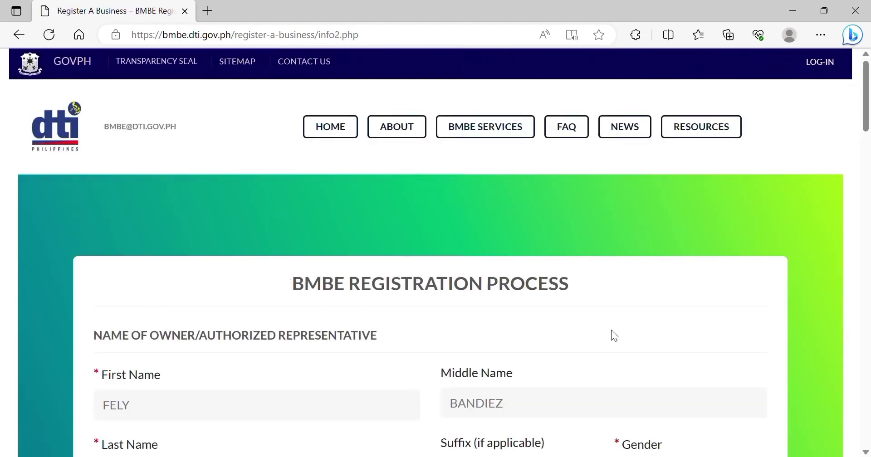
Set the owner's gender to FEMALE.
scroll(611, 330, "down", 2)
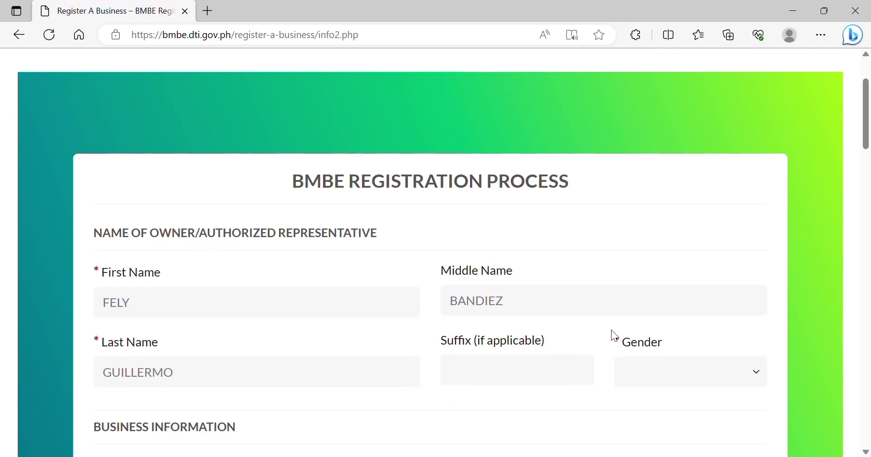
scroll(614, 335, "down", 3)
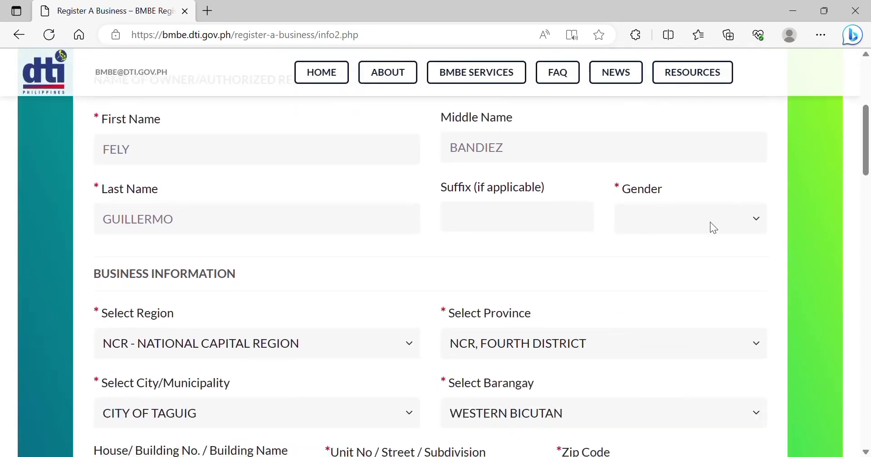
left_click(655, 277)
Enter the business street address and its mobile phone number.
scroll(869, 453, "down", 2)
scroll(865, 452, "down", 2)
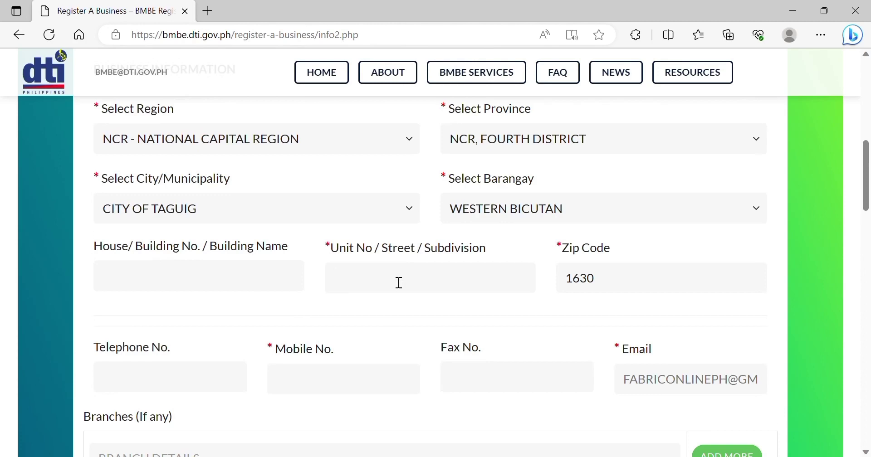
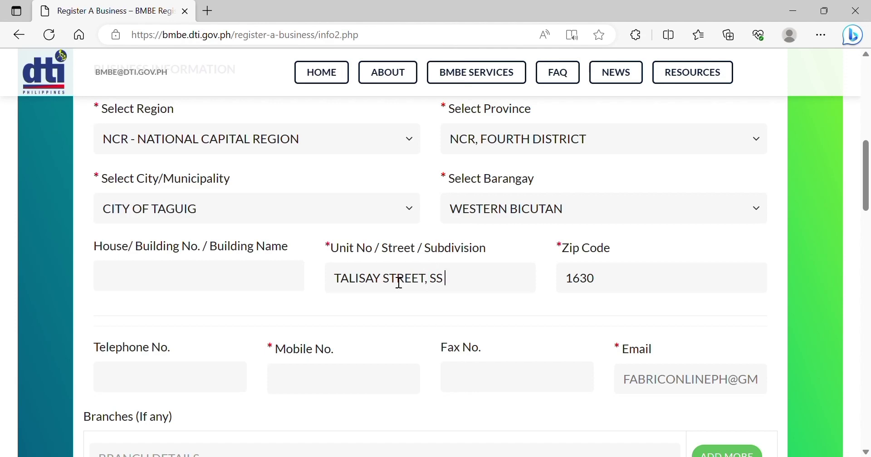
left_click(295, 390)
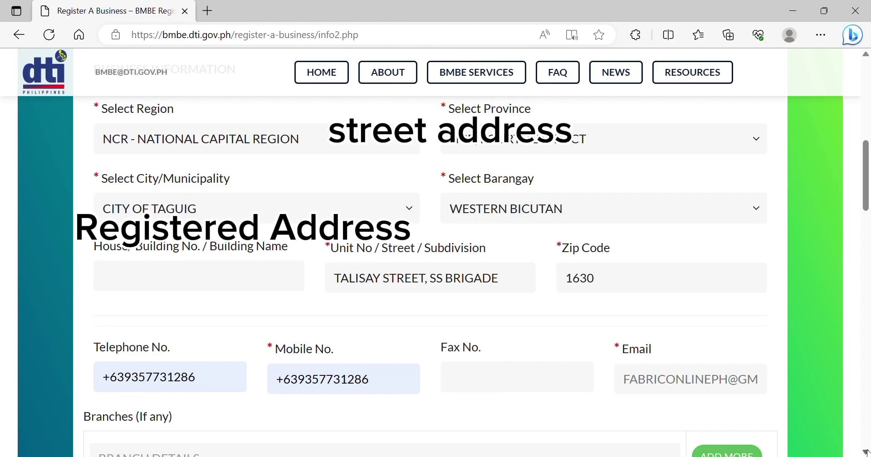
scroll(866, 453, "down", 3)
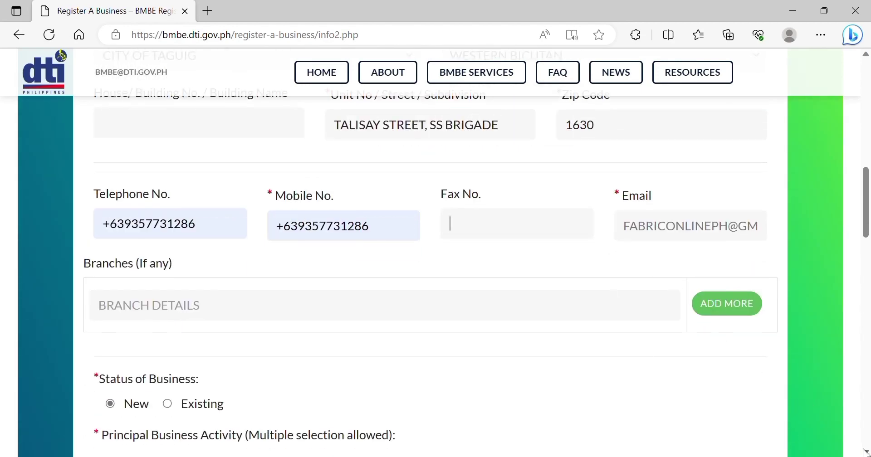
Mark the business as Existing, with Trading as activity and Abled social classification.
scroll(863, 449, "down", 4)
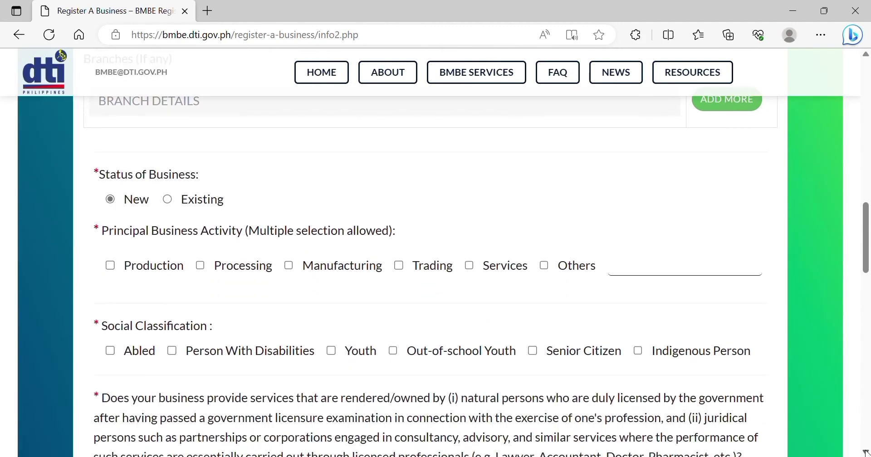
left_click(169, 200)
left_click(405, 265)
left_click(113, 354)
Add product line FABRICS and set Other Business to No.
scroll(430, 272, "down", 2)
scroll(430, 272, "down", 1)
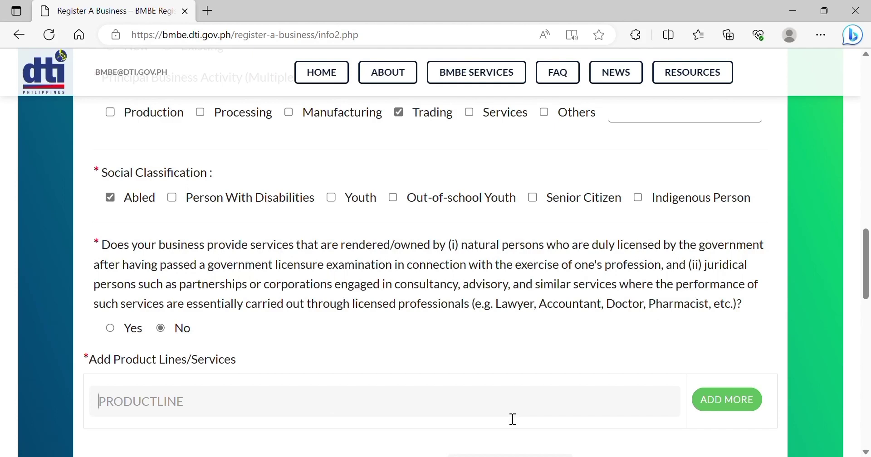
left_click(573, 401)
type("FABRI")
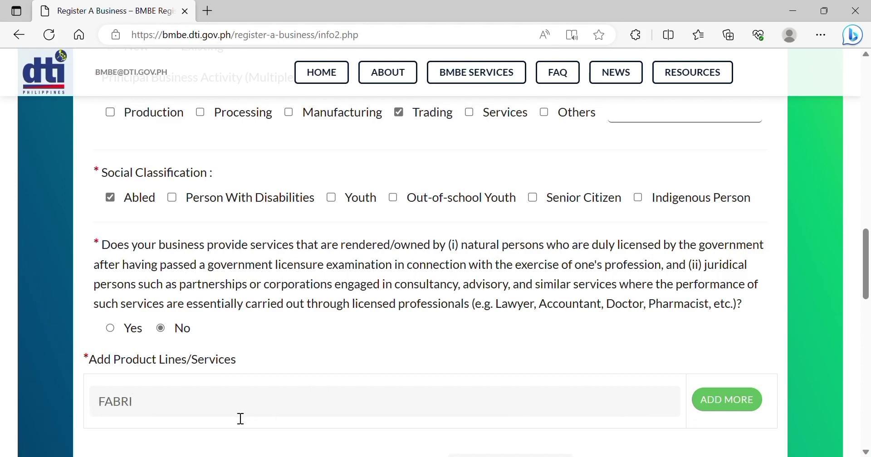
type("CS")
scroll(868, 452, "down", 2)
scroll(868, 453, "down", 1)
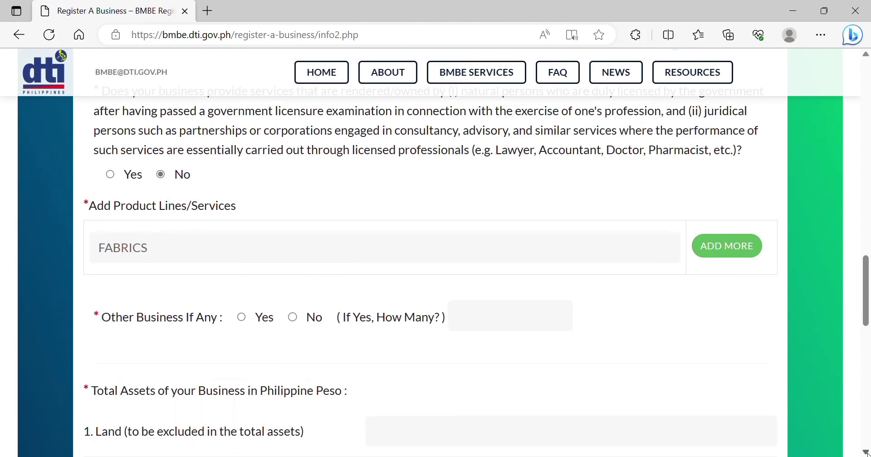
left_click(243, 318)
left_click(300, 325)
Enter assets: Land 0.00, Cash 19432.00, Building 0.00, Equipment 30211.
scroll(867, 453, "down", 4)
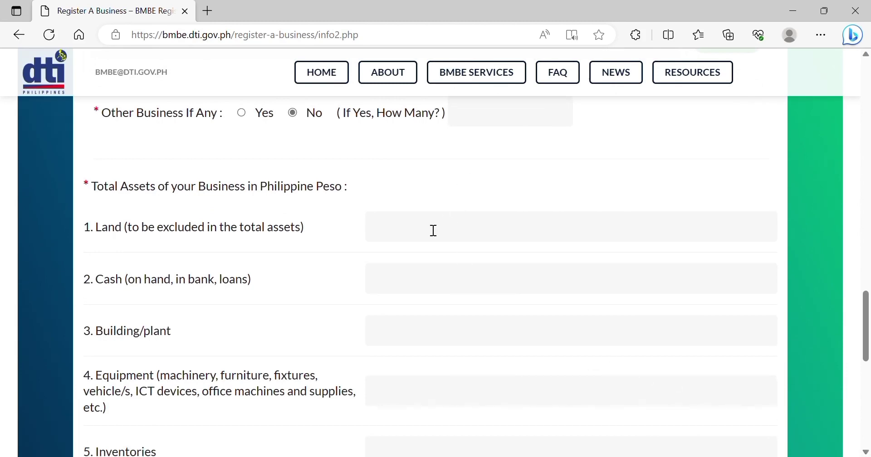
type("0")
type(".00")
type("19")
type("432.0")
type("0")
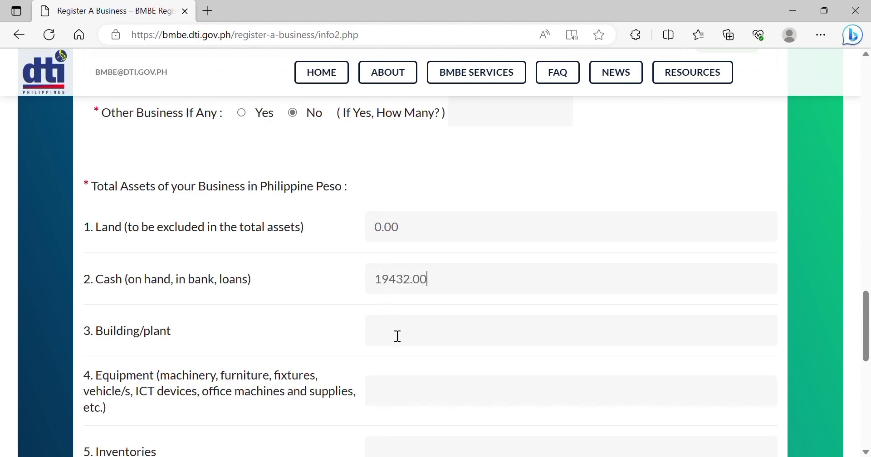
left_click(398, 336)
type("0.00")
left_click(389, 395)
type("30211")
Enter Inventories 65380.00 and Account receivables 0.00.
left_click(864, 453)
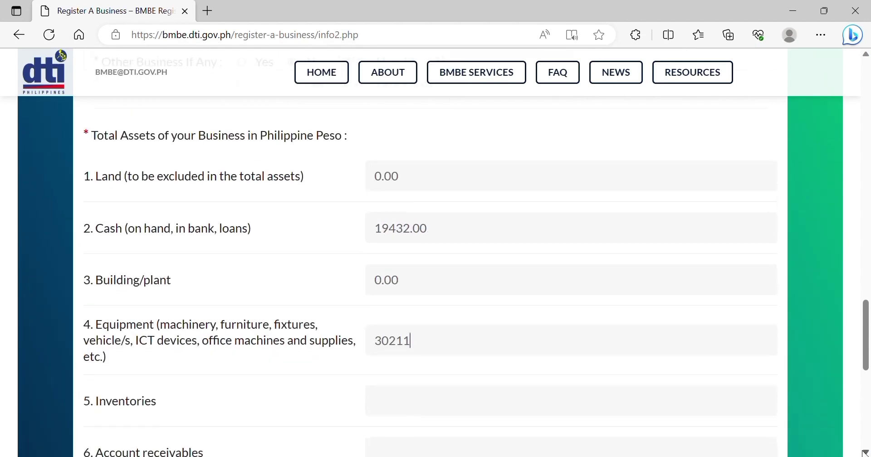
left_click(865, 453)
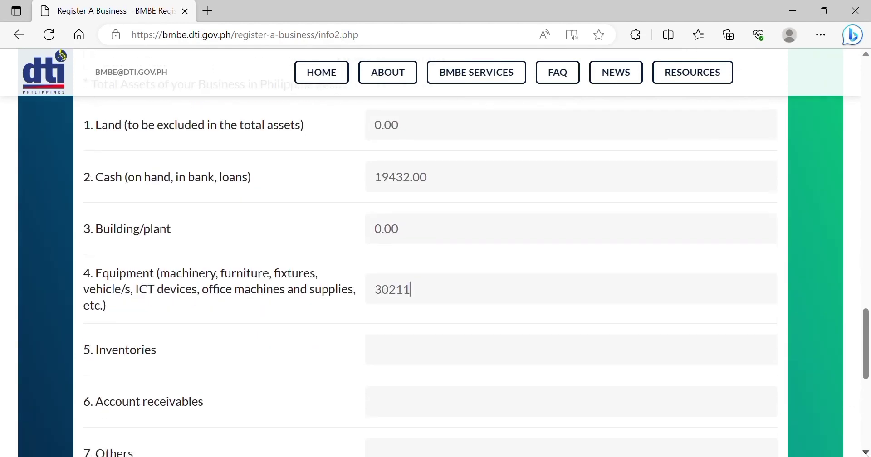
left_click(444, 350)
type("65380.00")
left_click(404, 410)
type("0.00")
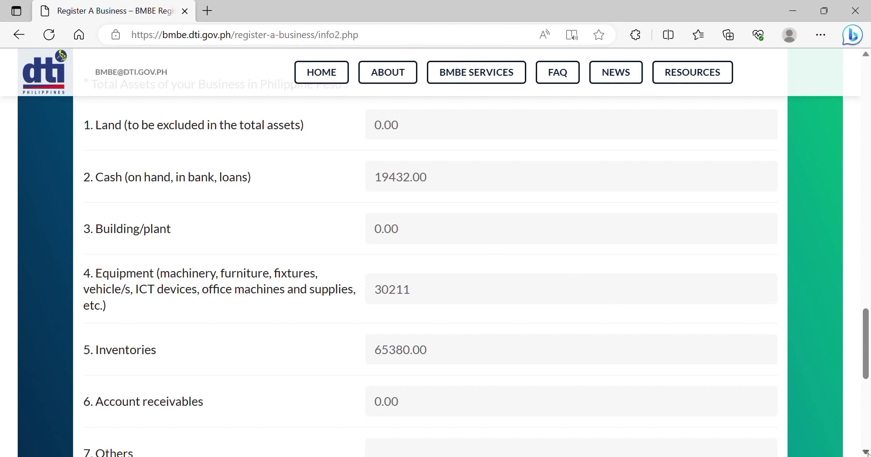
Enter 0.00 for Other assets.
scroll(867, 454, "down", 3)
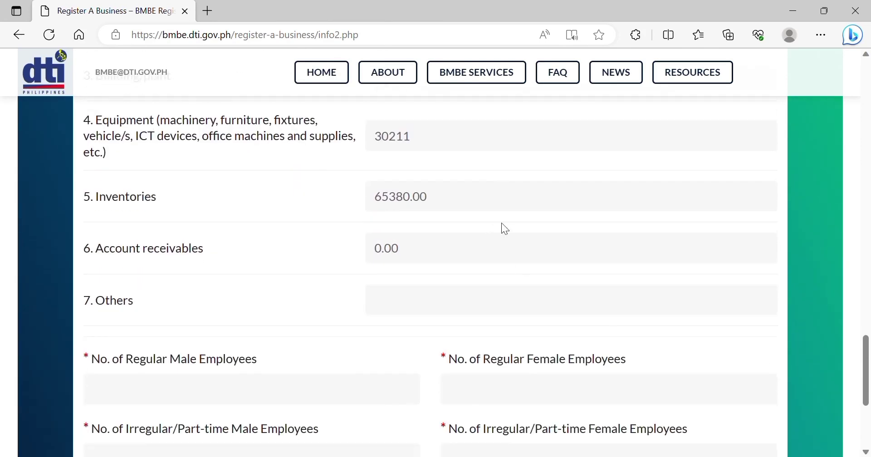
left_click(442, 308)
type("0.00")
Enter employees as zero regular, one part-time female, zero part-time male, and submit.
type("9")
key("BackSpace")
type("00")
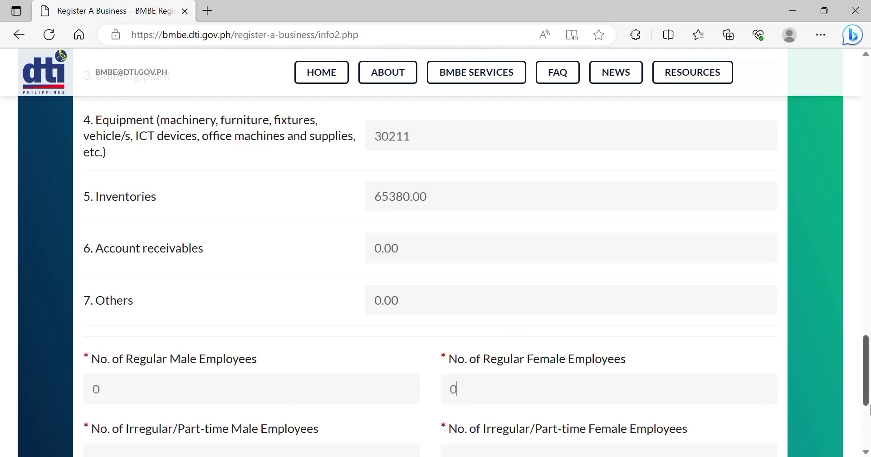
scroll(867, 451, "down", 3)
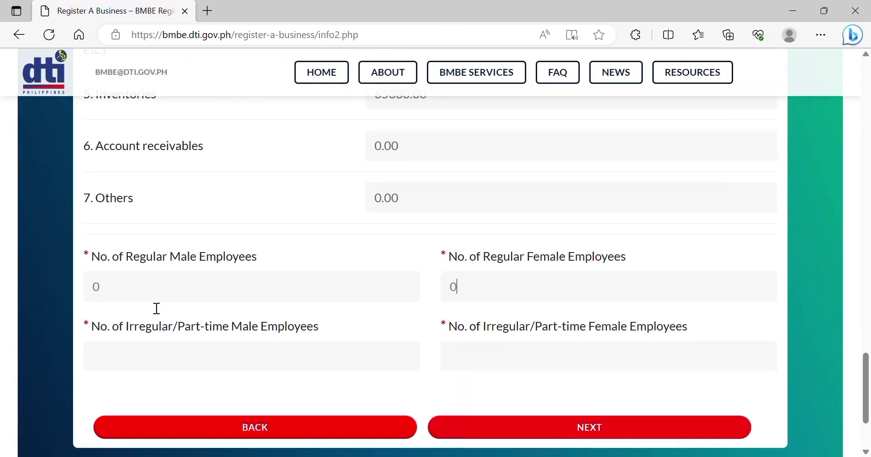
left_click(474, 357)
type("1")
left_click(290, 371)
type("0")
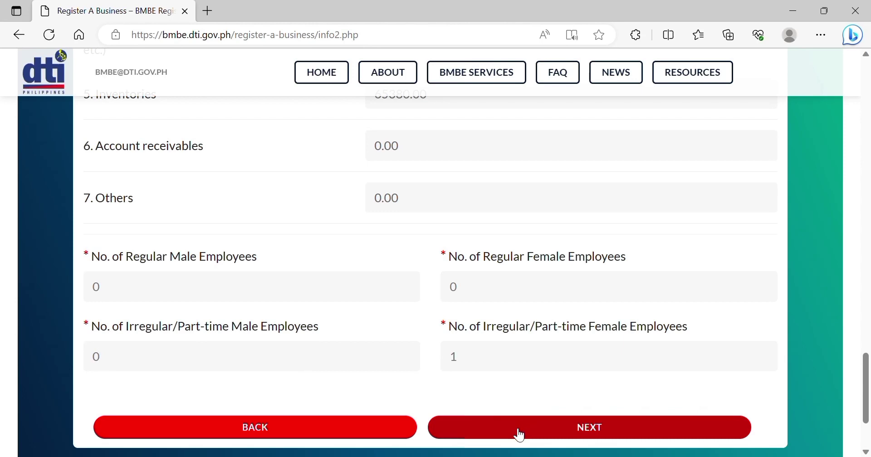
left_click(520, 435)
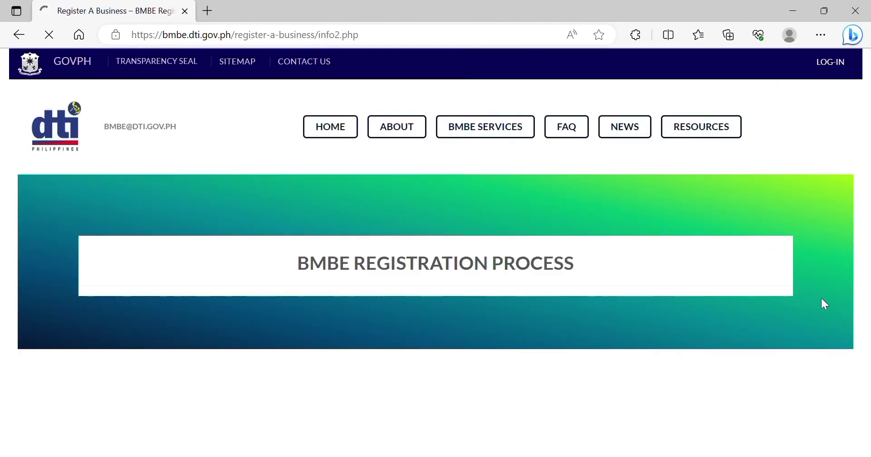
Wait on the BMBE Registration Process page while the FABRICONLINEPH ONLINE SHOP summary loads.
triple_click(742, 275)
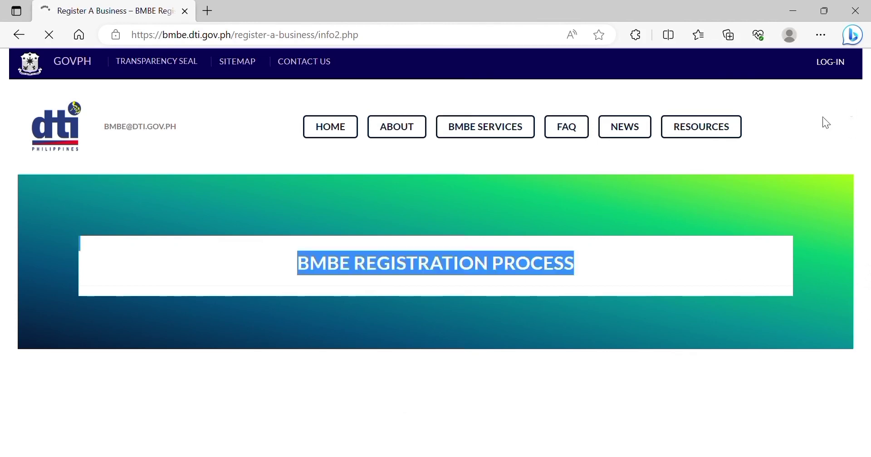
left_click(610, 264)
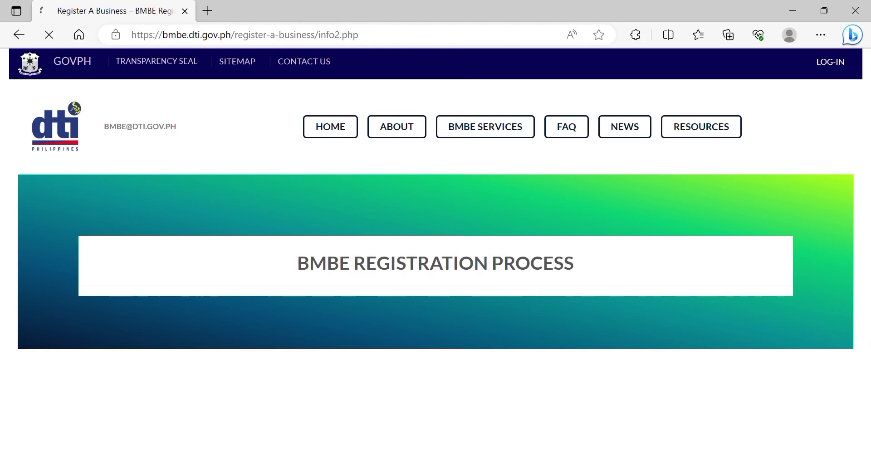
left_click_drag(865, 414, 837, 189)
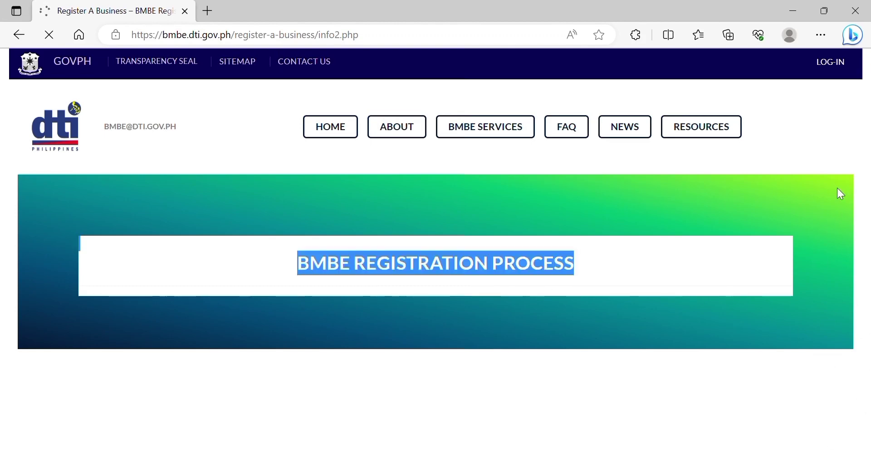
left_click(839, 217)
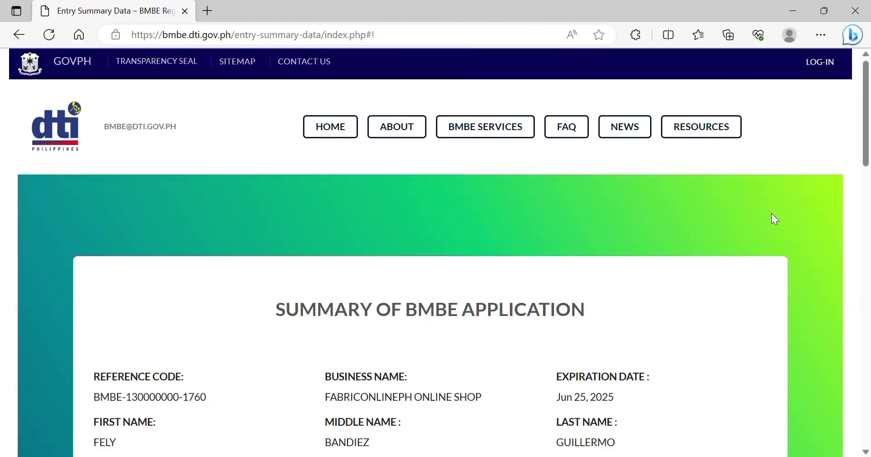
Read through the FABRICONLINEPH ONLINE SHOP application summary, then go BACK to the registration form.
scroll(775, 219, "down", 1)
scroll(775, 219, "down", 1)
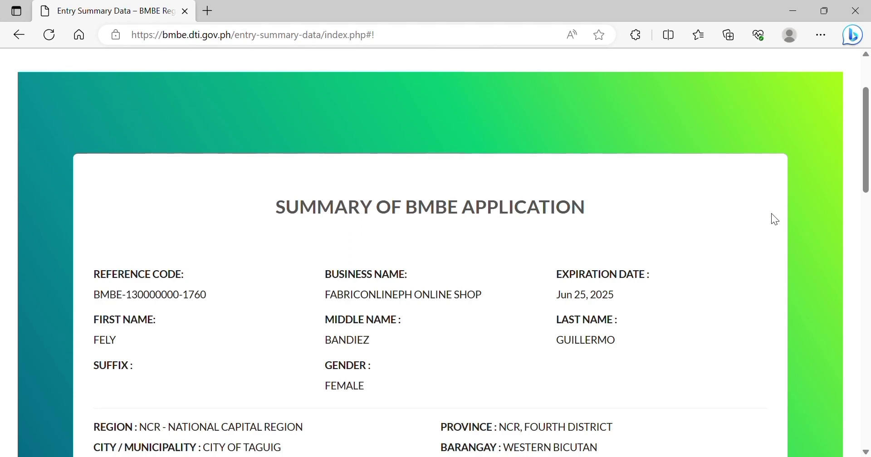
scroll(772, 214, "down", 2)
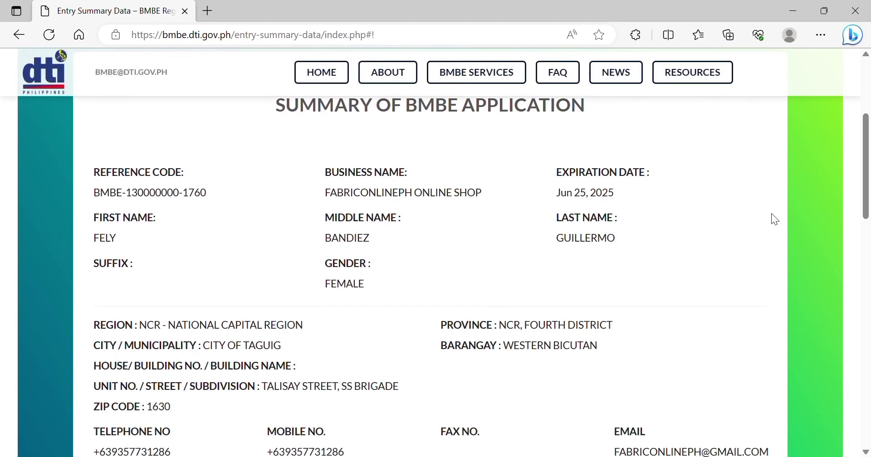
scroll(775, 220, "down", 1)
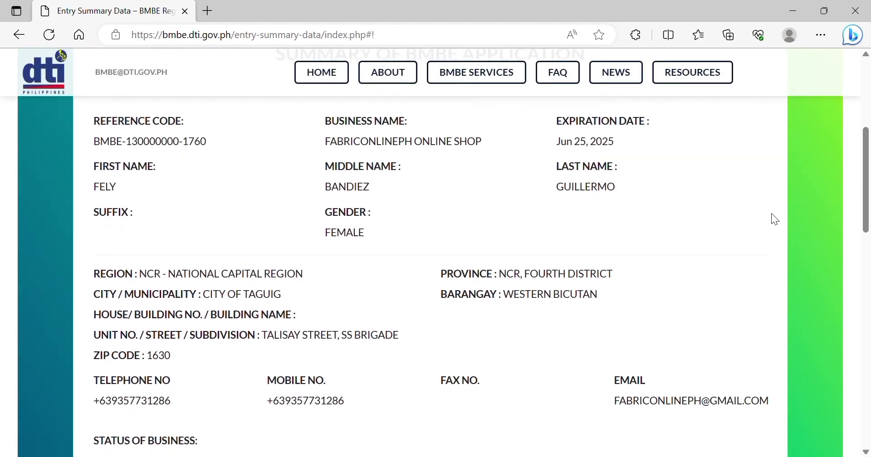
scroll(775, 219, "down", 3)
scroll(771, 214, "down", 4)
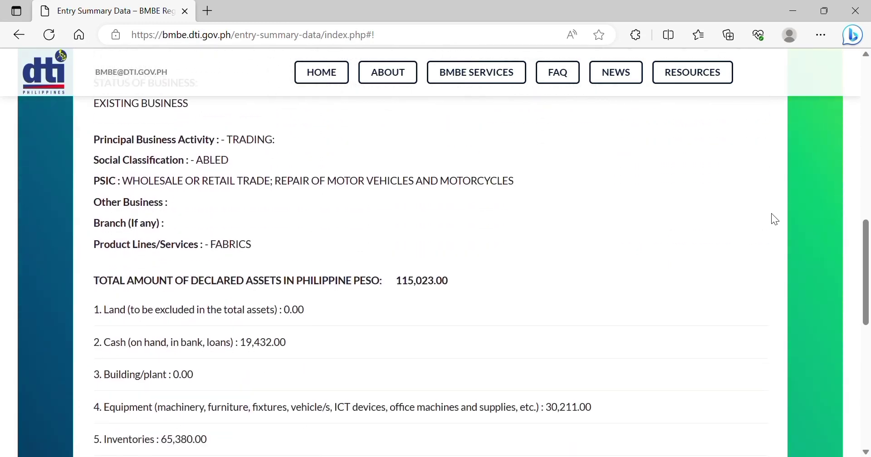
scroll(775, 219, "down", 1)
scroll(775, 220, "down", 6)
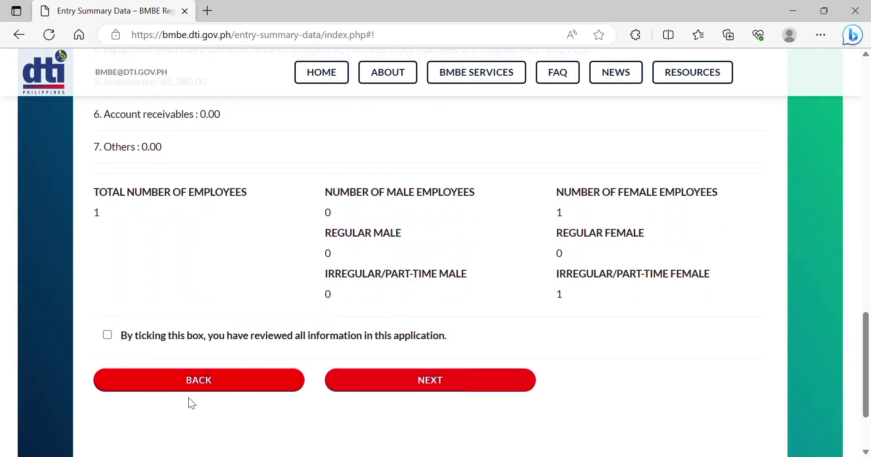
left_click(210, 392)
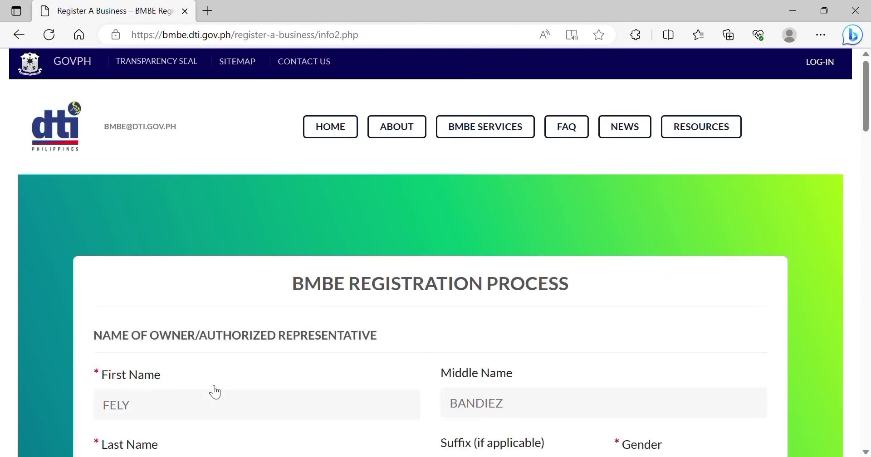
scroll(215, 392, "down", 10)
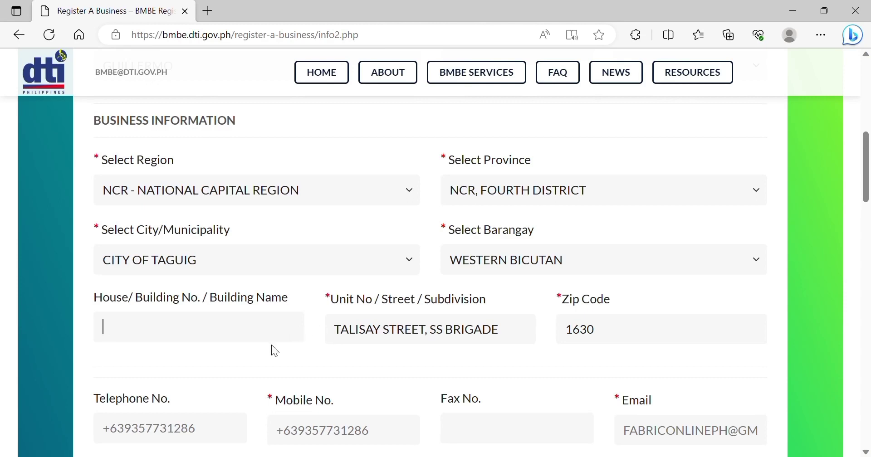
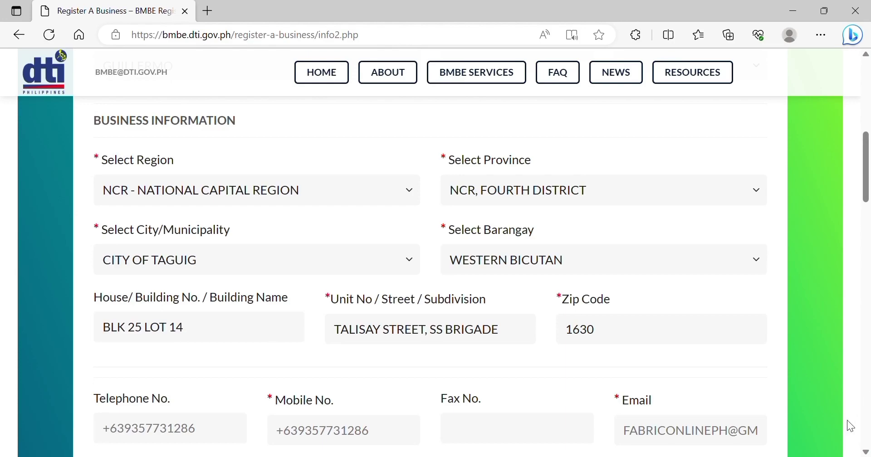
Move past the assets and employee fields to reach the FABRICONLINEPH ONLINE SHOP application summary.
scroll(866, 452, "down", 3)
scroll(867, 453, "down", 16)
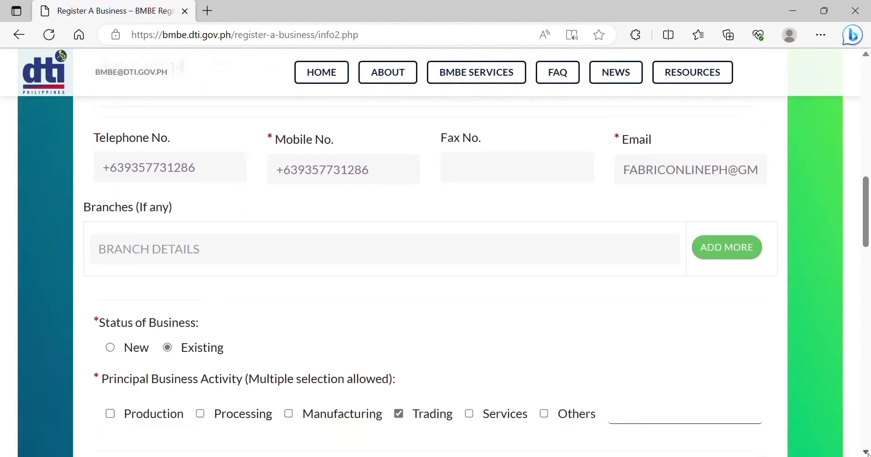
scroll(867, 453, "down", 12)
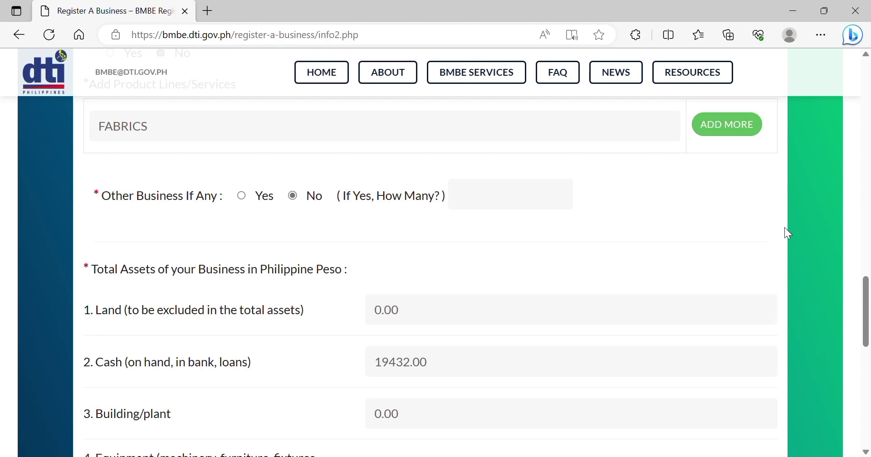
left_click(866, 452)
left_click(866, 452)
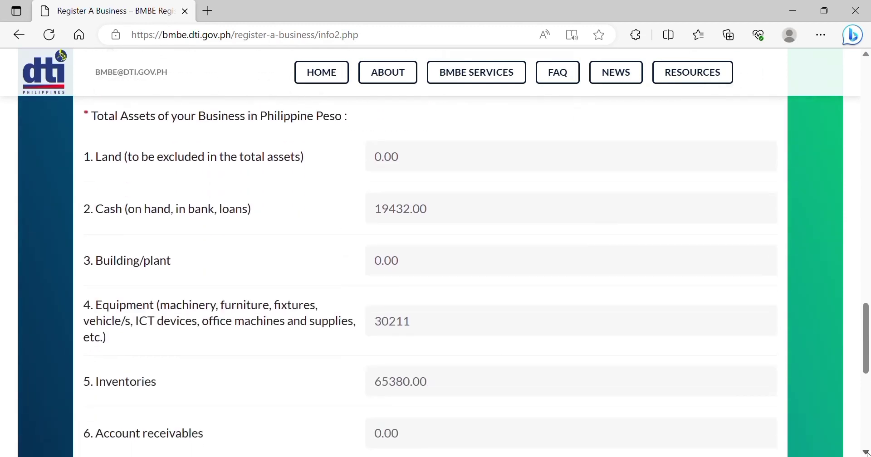
left_click(866, 453)
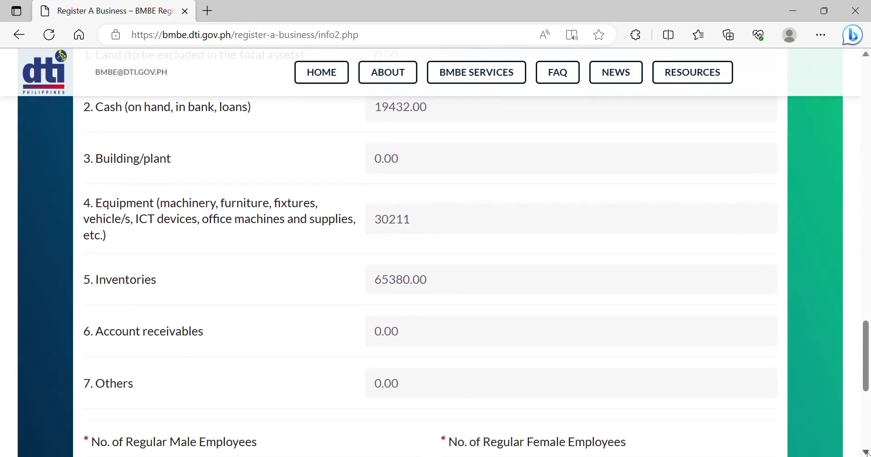
left_click(866, 452)
left_click(866, 452)
left_click(866, 453)
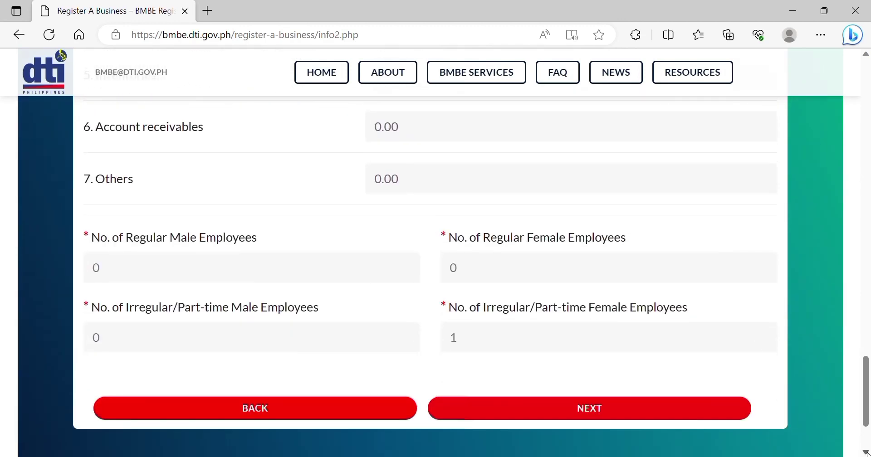
left_click(866, 452)
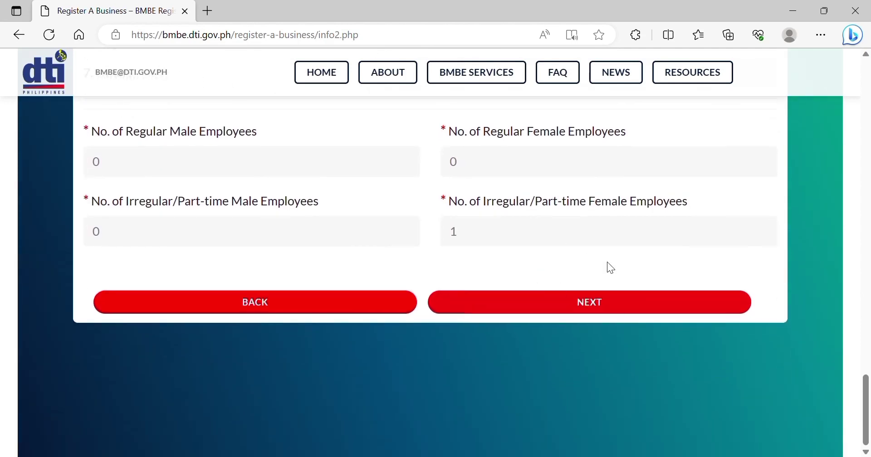
left_click(574, 303)
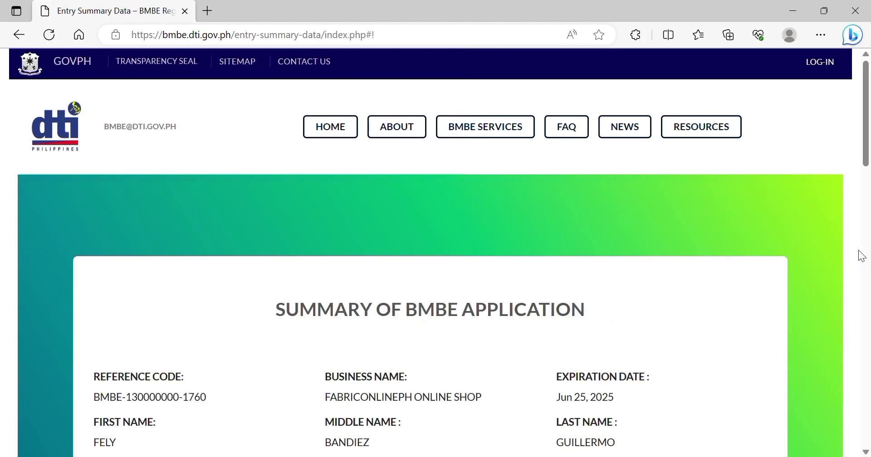
Confirm all application information was reviewed and submit the BMBE application.
scroll(820, 302, "down", 5)
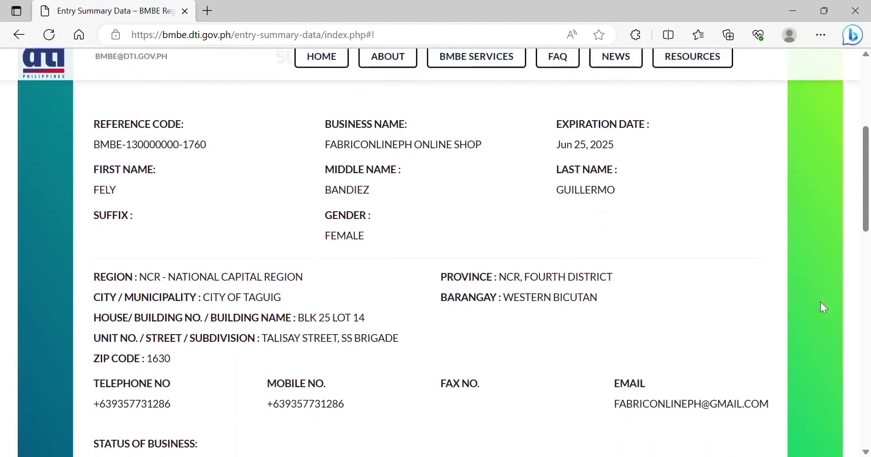
scroll(820, 302, "down", 7)
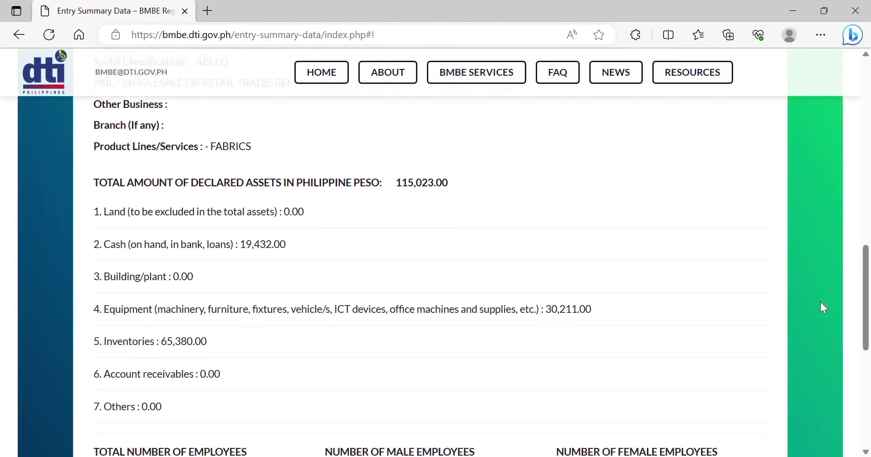
scroll(820, 300, "down", 4)
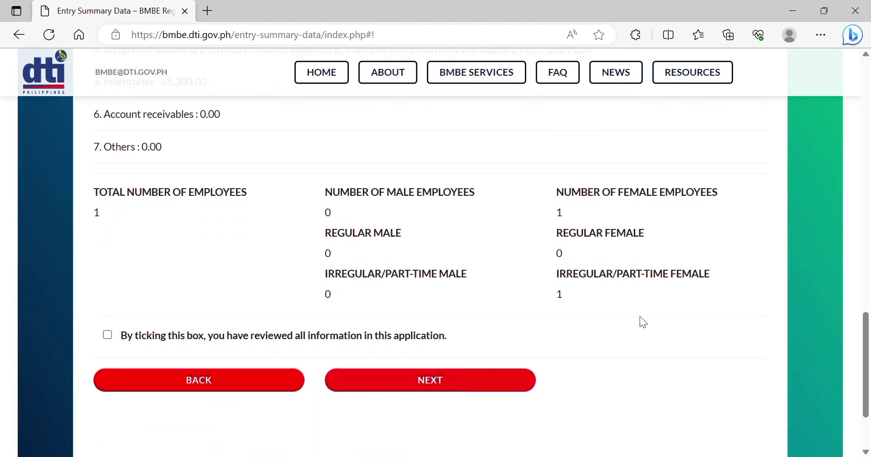
left_click(106, 336)
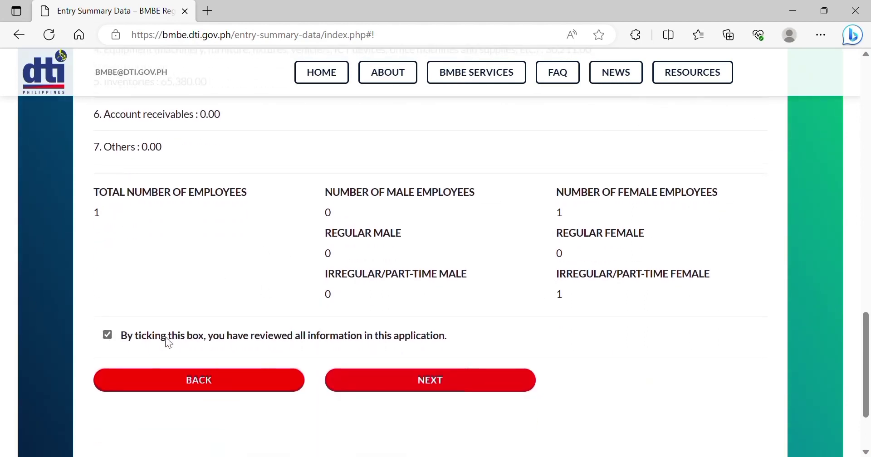
left_click(386, 393)
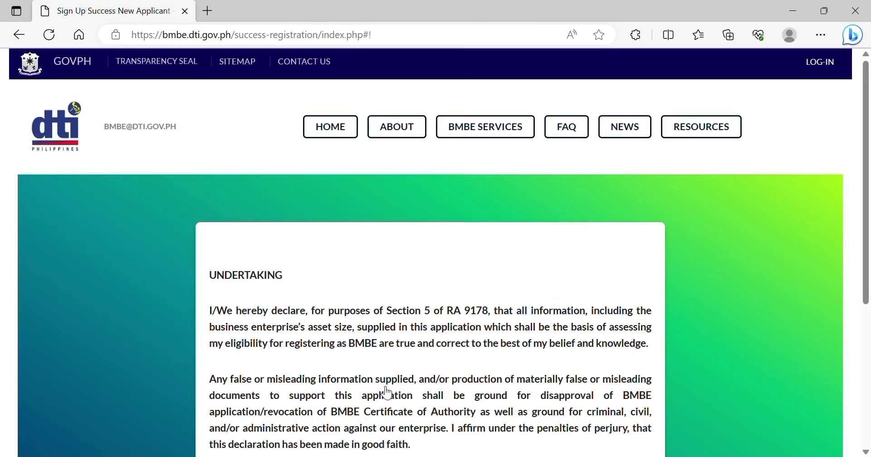
Agree to the undertaking declaration and download the BMBE Certificate of Authority.
scroll(387, 393, "down", 2)
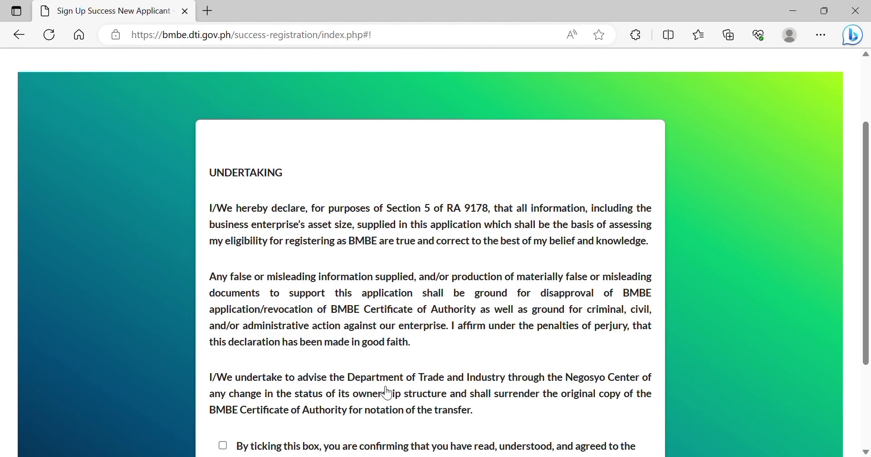
scroll(388, 393, "down", 1)
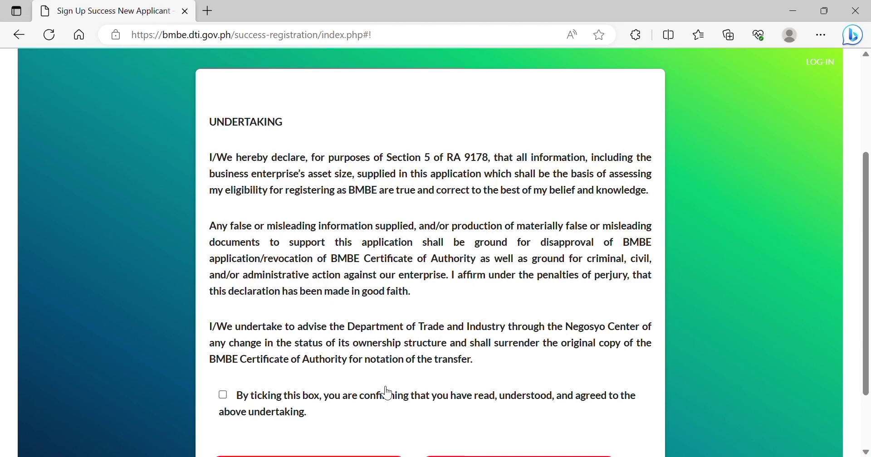
scroll(388, 393, "down", 1)
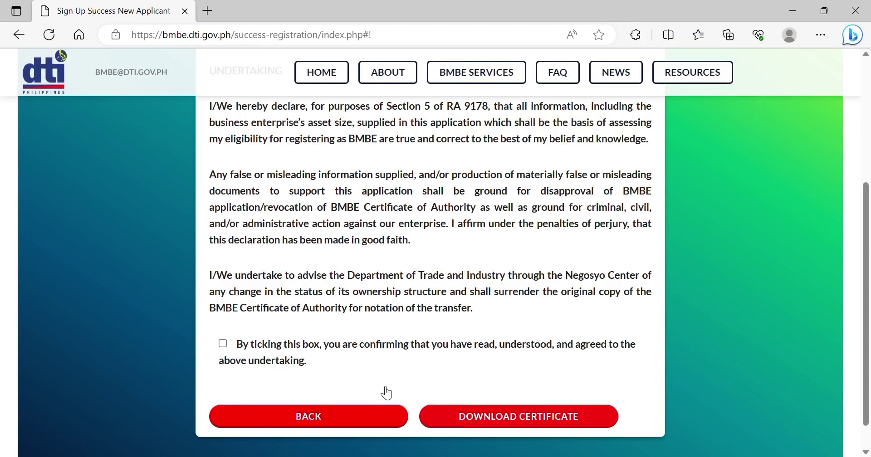
scroll(387, 392, "down", 1)
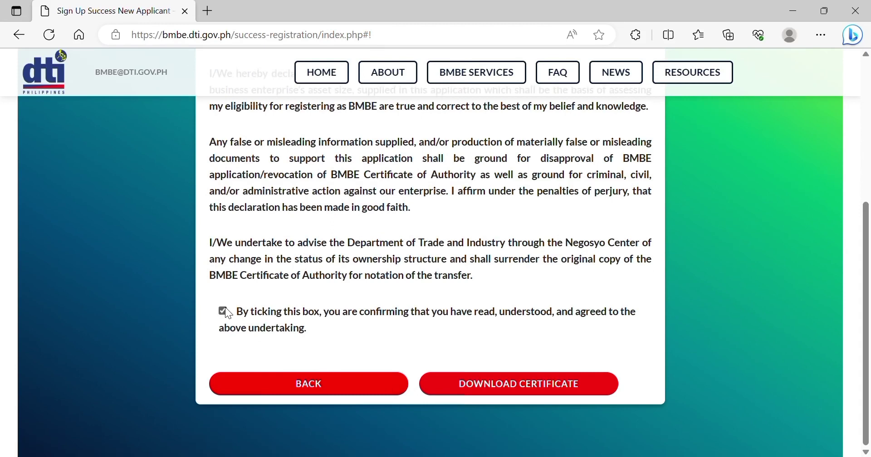
left_click(224, 310)
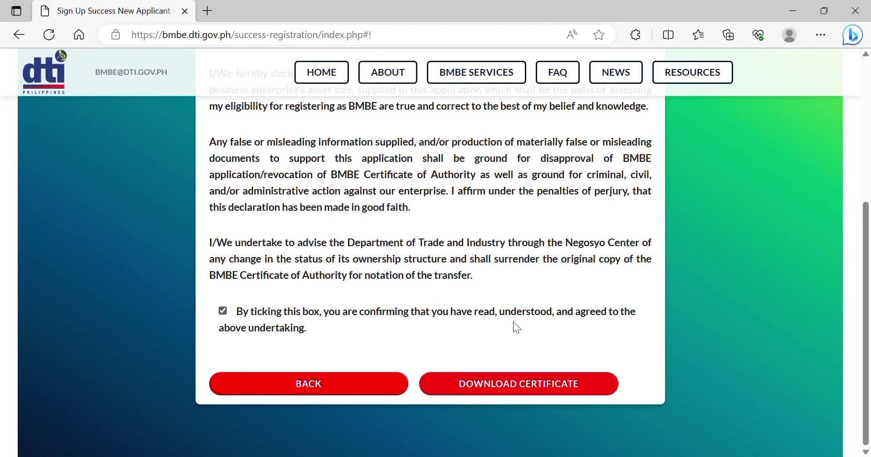
left_click(495, 390)
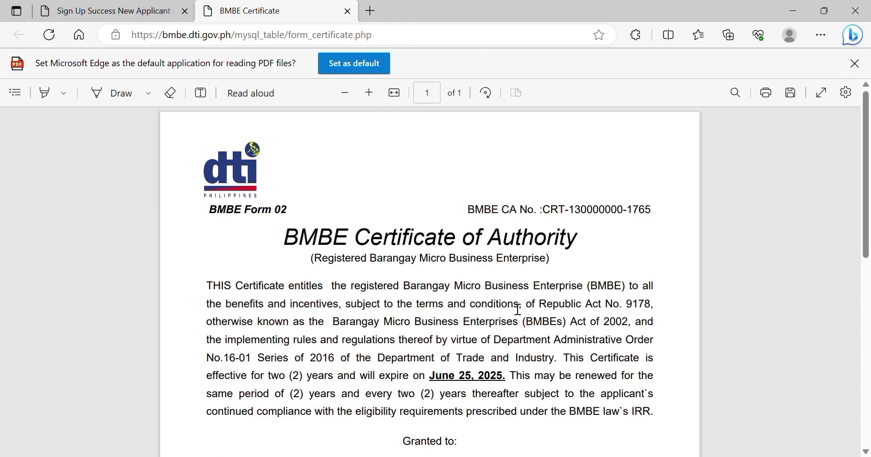
Look over the certificate PDF down to its signature and QR code, then open the Copilot panel.
scroll(519, 310, "down", 2)
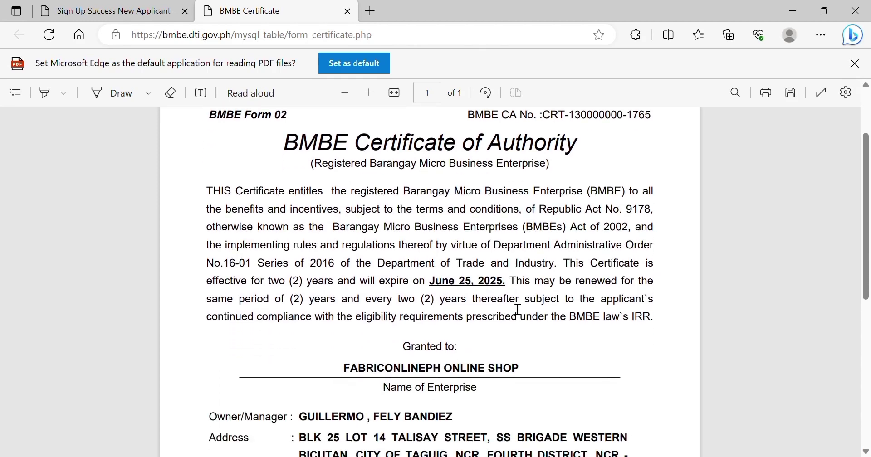
scroll(518, 310, "down", 1)
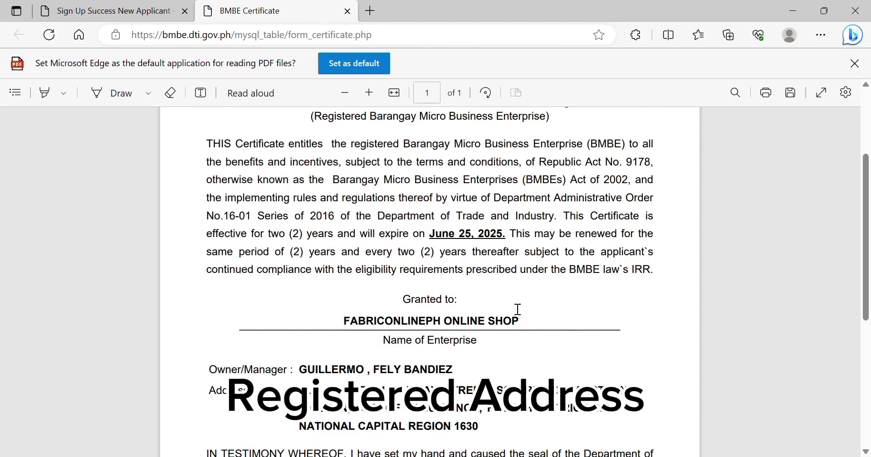
scroll(518, 309, "down", 2)
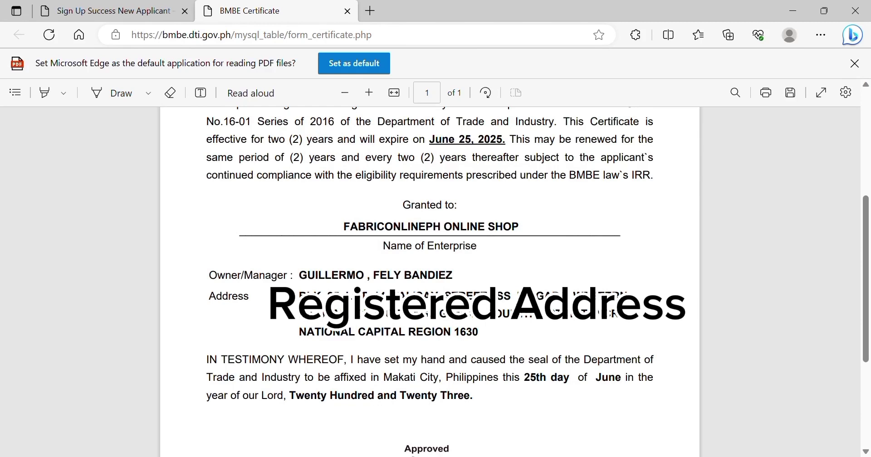
scroll(519, 310, "down", 4)
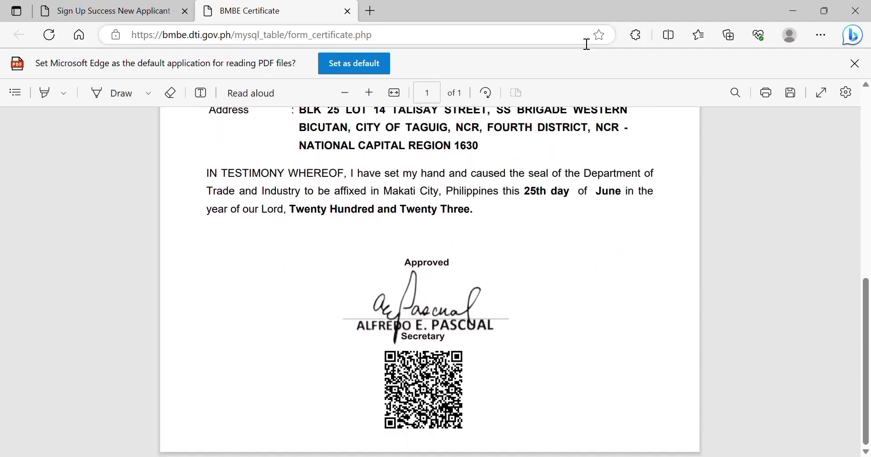
left_click(858, 41)
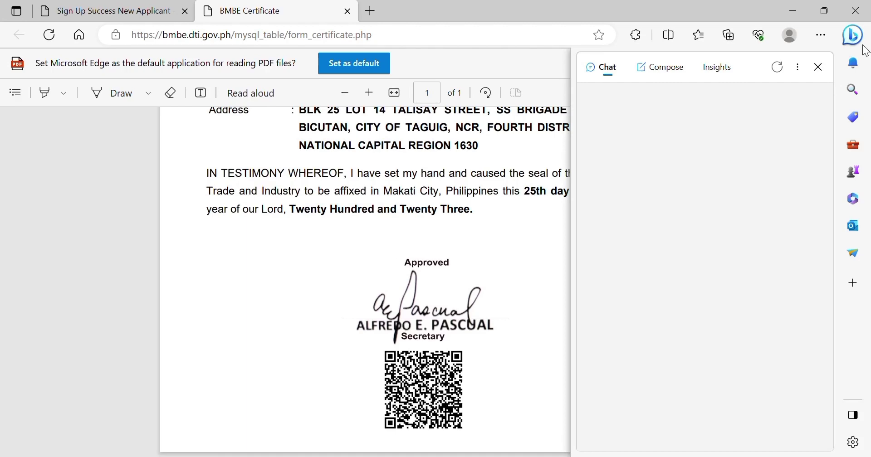